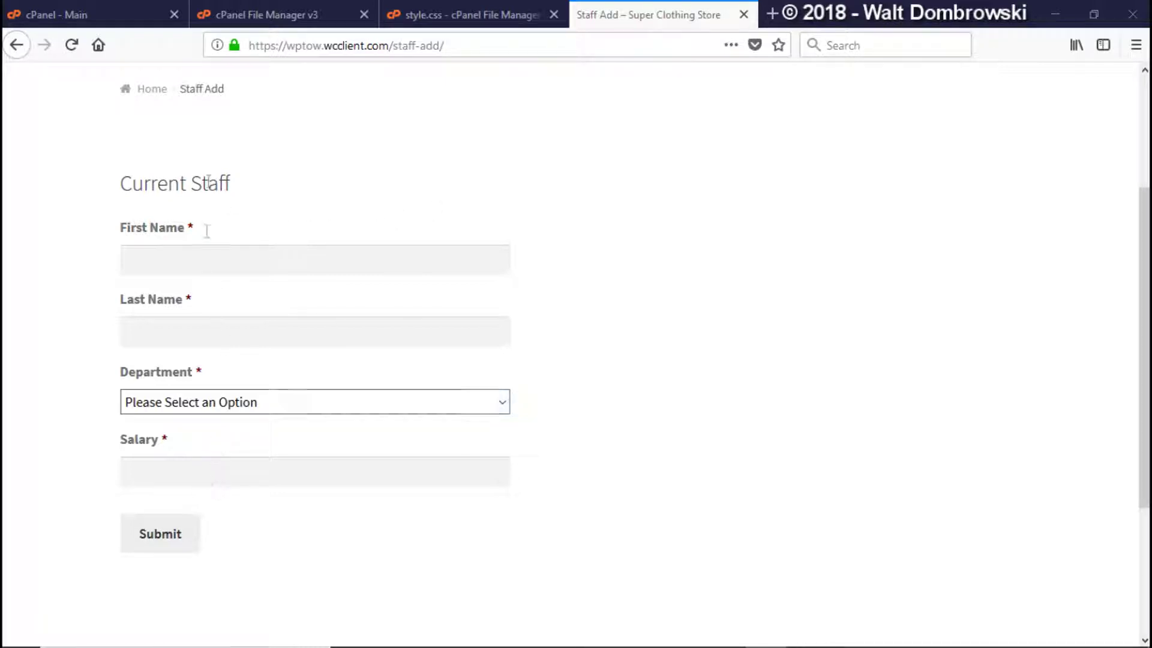
Select the last part of the Staff Add page URL and load the Staff Inquire page.
double_click(421, 45)
text(inquire)
key(Return)
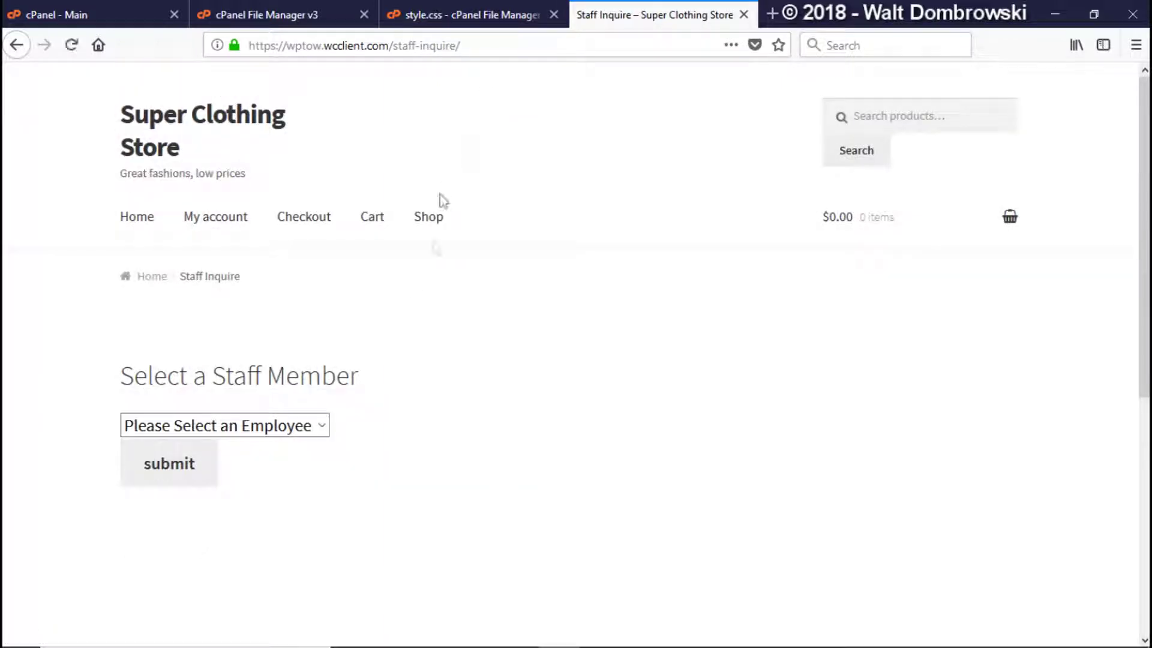
click(323, 426)
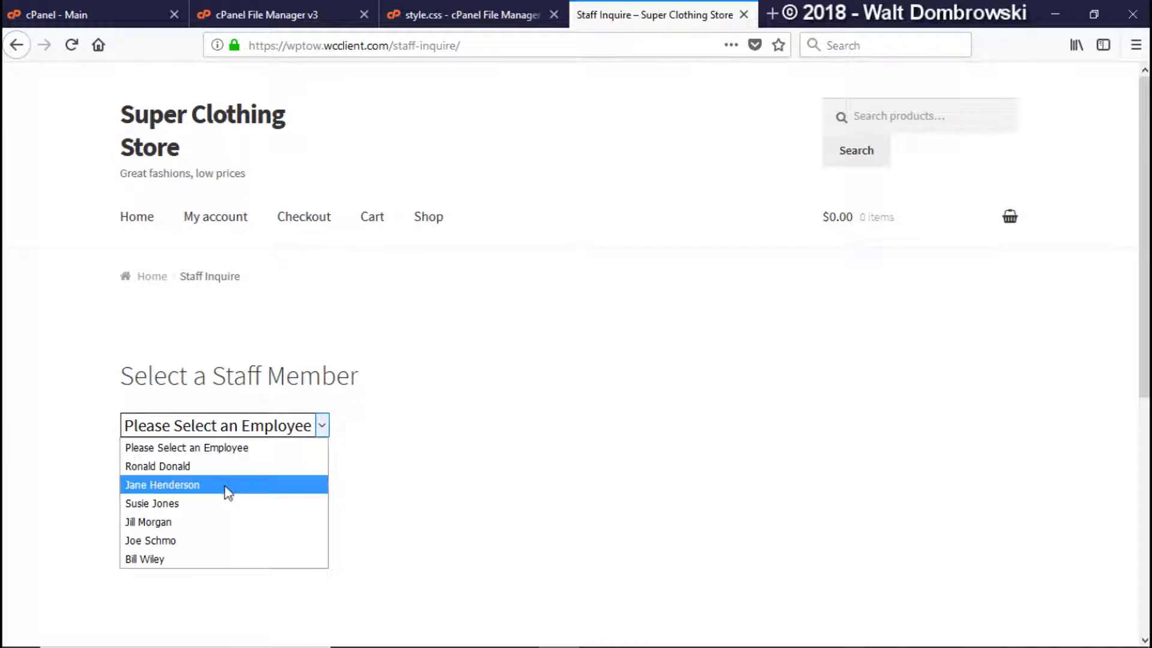
click(223, 485)
click(171, 465)
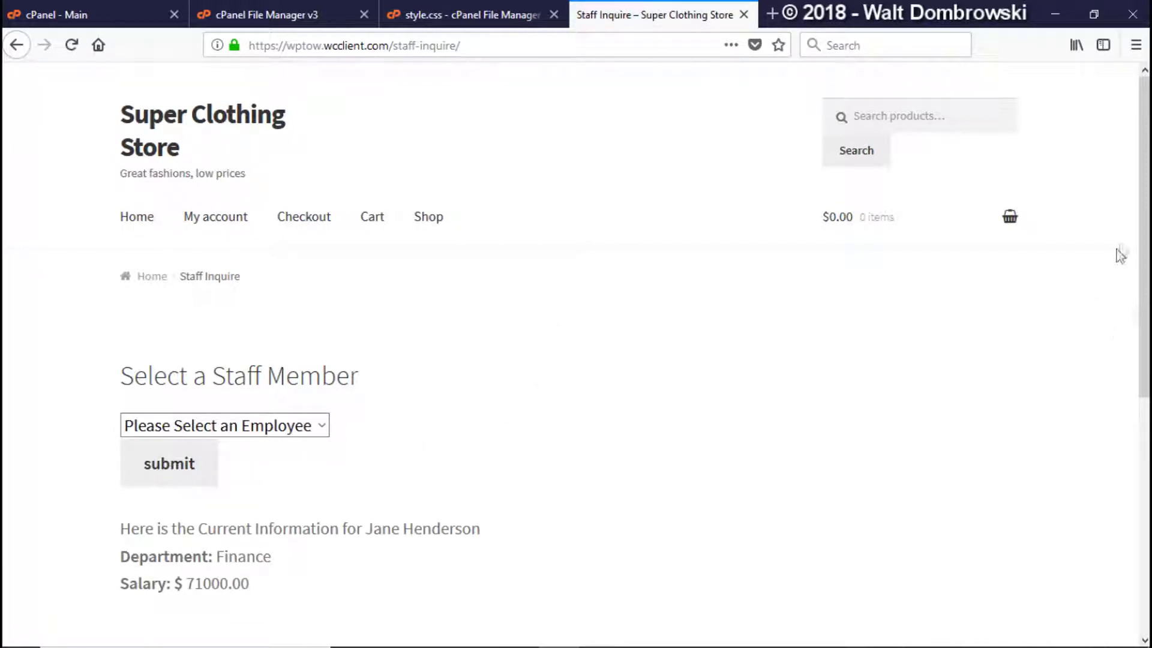
scroll(1136, 253, down, 3)
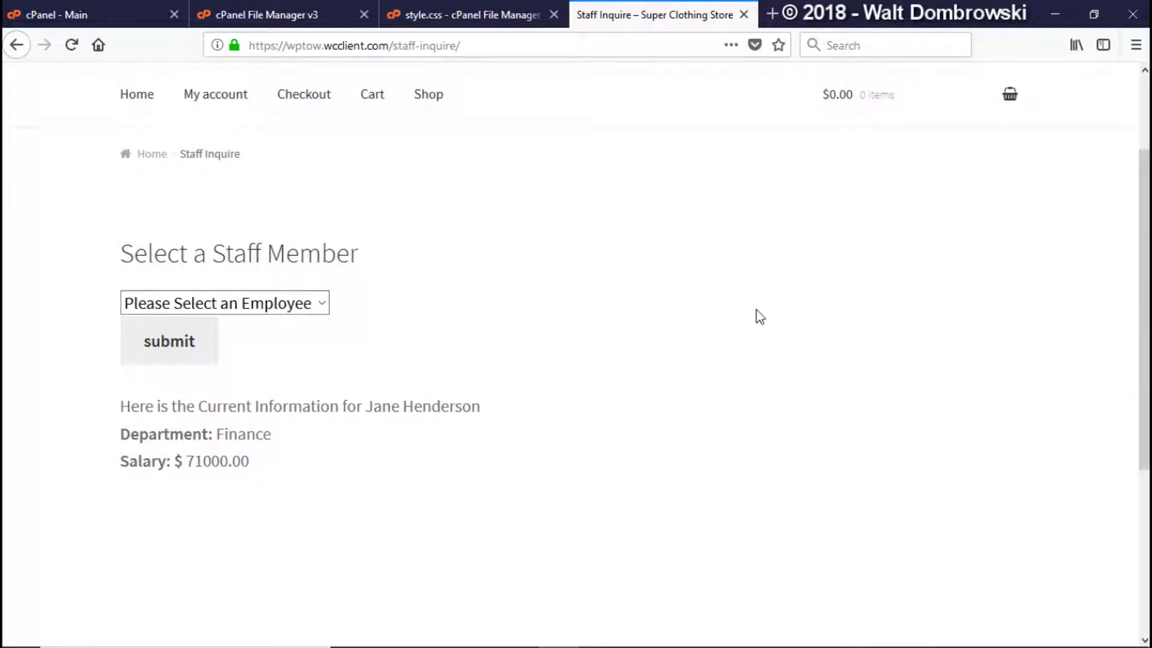